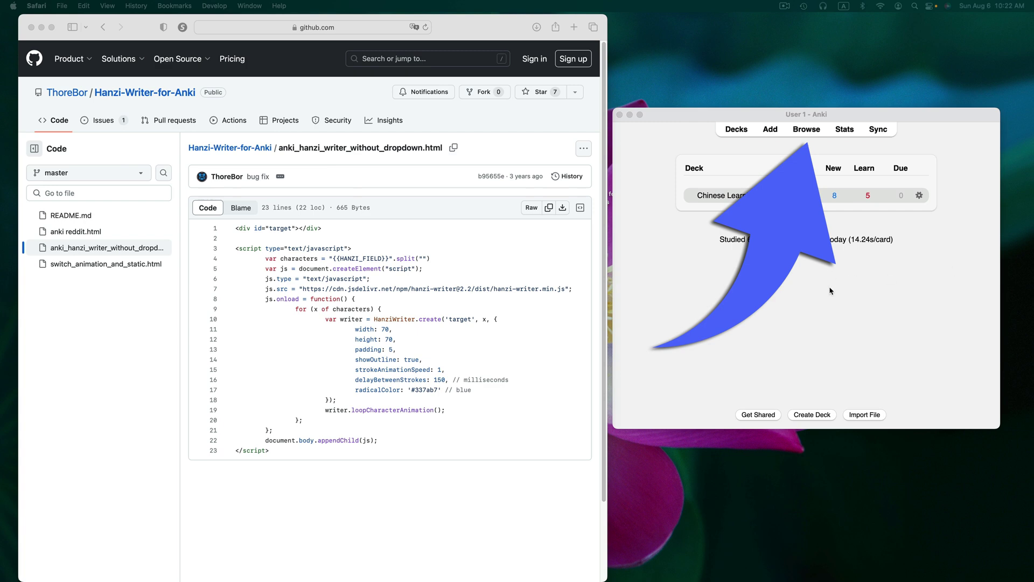
Open the Browse window filtered to the Chinese Learning deck's 14 cards
click(808, 134)
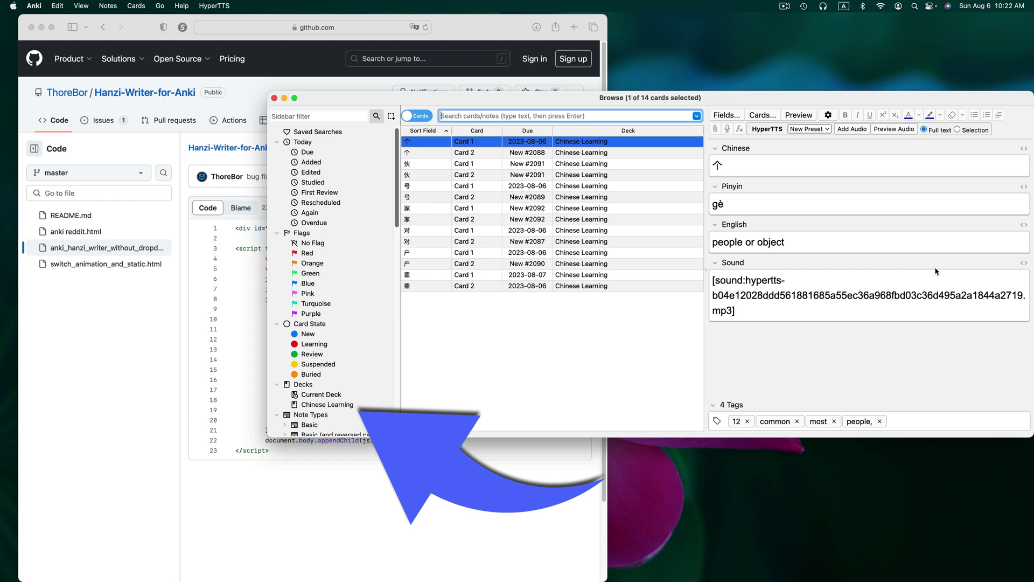
click(326, 406)
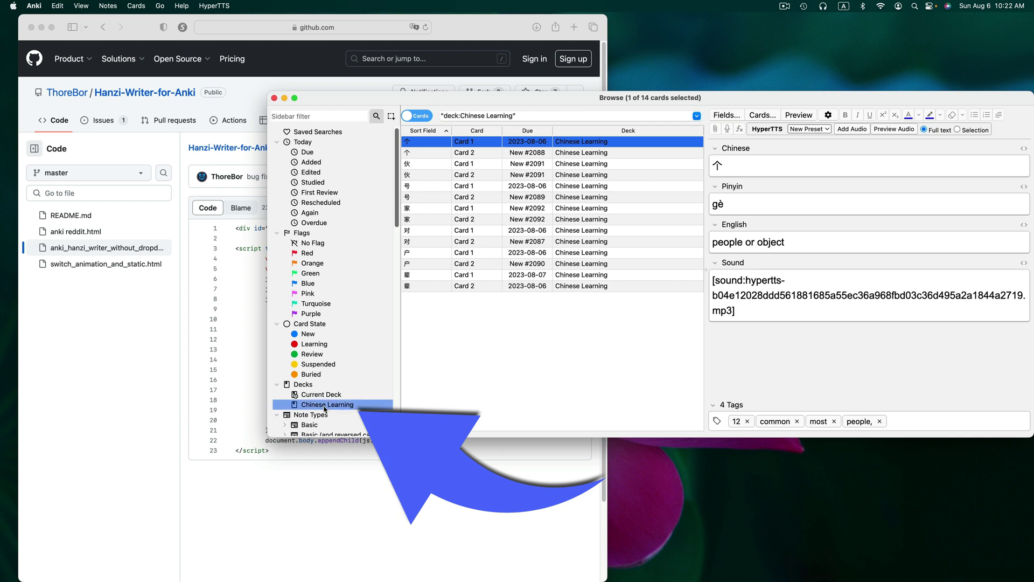
Open the Cards... editor to show Card 1's front template for Chinese Learning
click(772, 116)
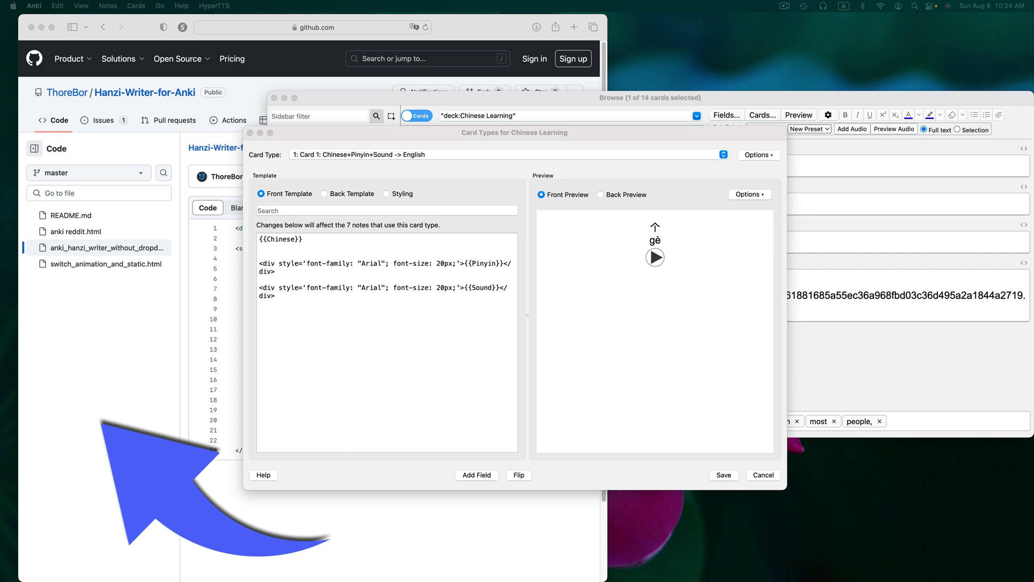
In Safari, select the whole 23-line script in anki_hanzi_writer_without_dropdown.html
click(162, 349)
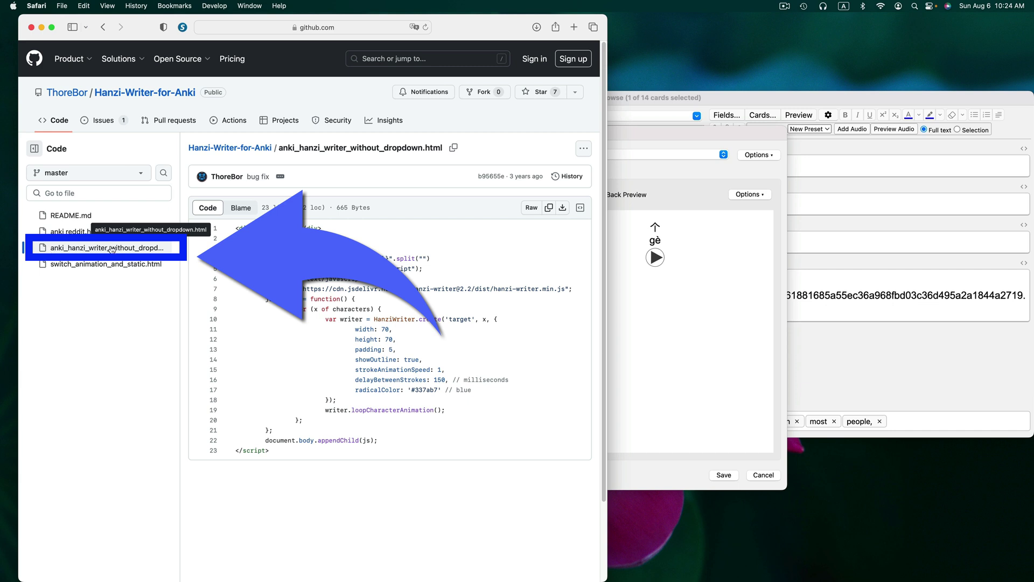
click(295, 453)
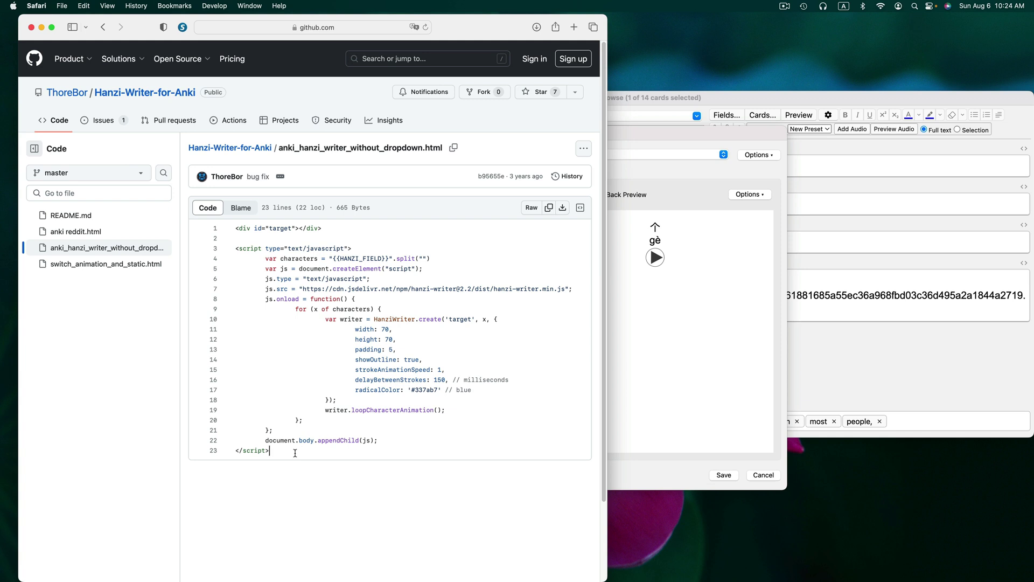
key(super+a)
key(super+c)
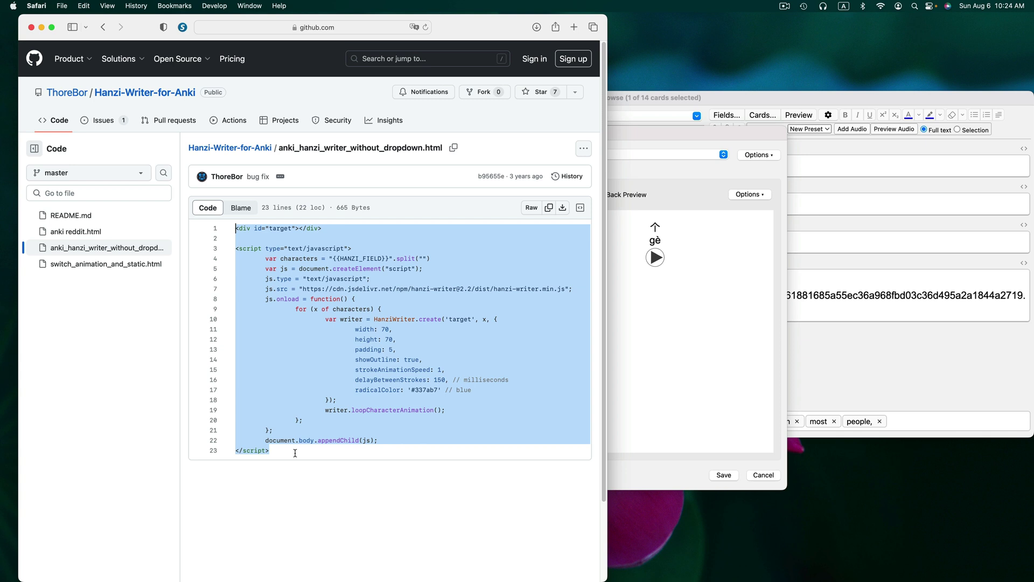
Paste the HanziWriter script below the Sound div in Card 1's front template
click(661, 306)
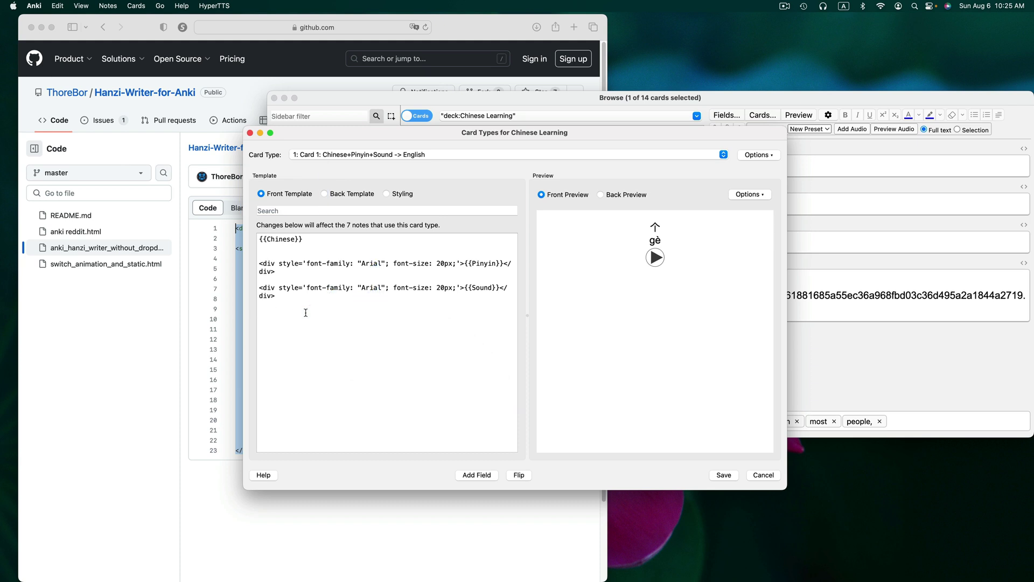
key(super+v)
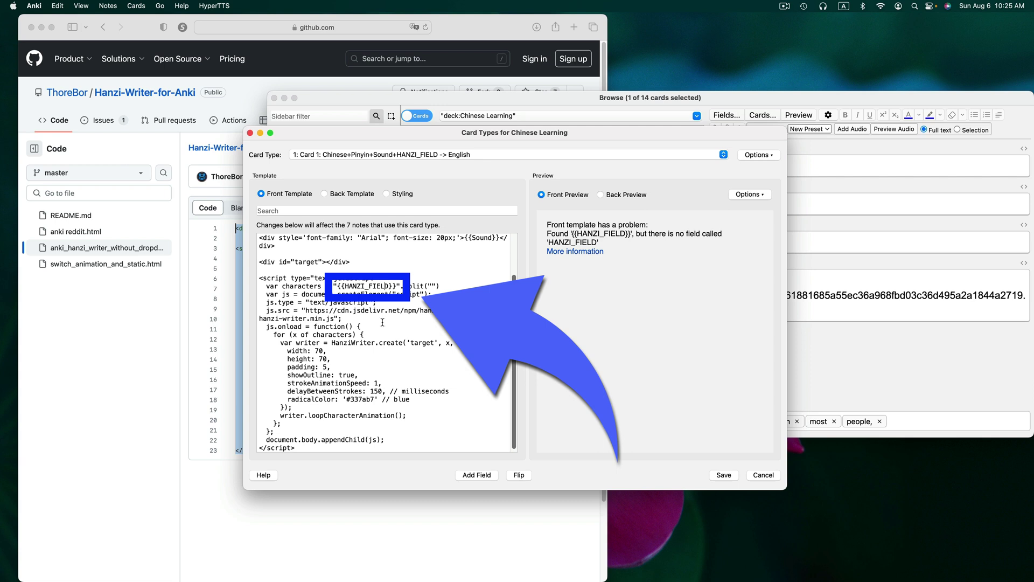
Replace the HANZI_FIELD placeholder with Chinese so the script reads {{Chinese}}
key(BackSpace)
key(BackSpace)
key(BackSpace)
key(BackSpace)
key(BackSpace)
key(BackSpace)
key(BackSpace)
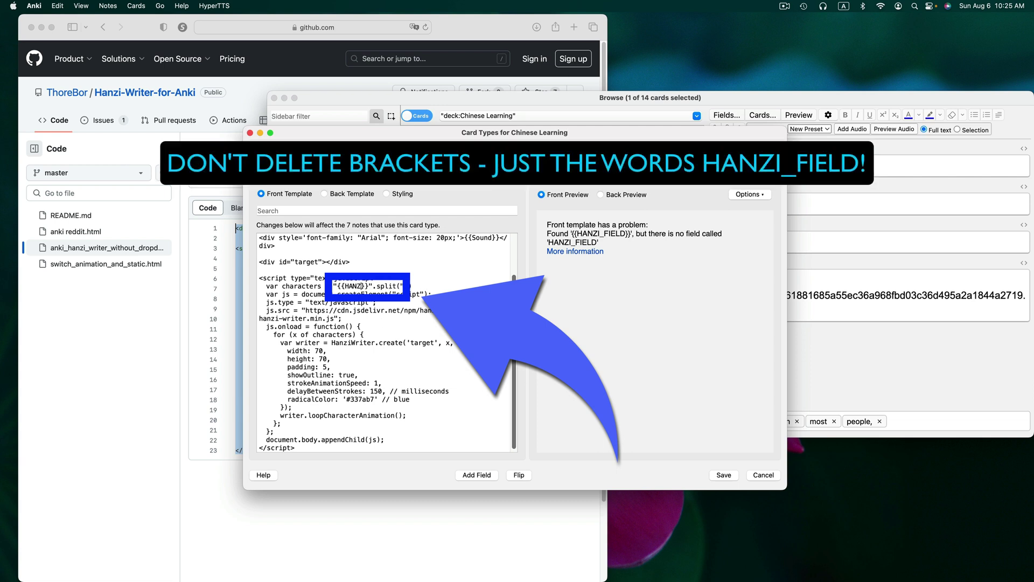
key(BackSpace)
key(BackSpace)
key(BackSpace)
key(BackSpace)
text(Chinese)
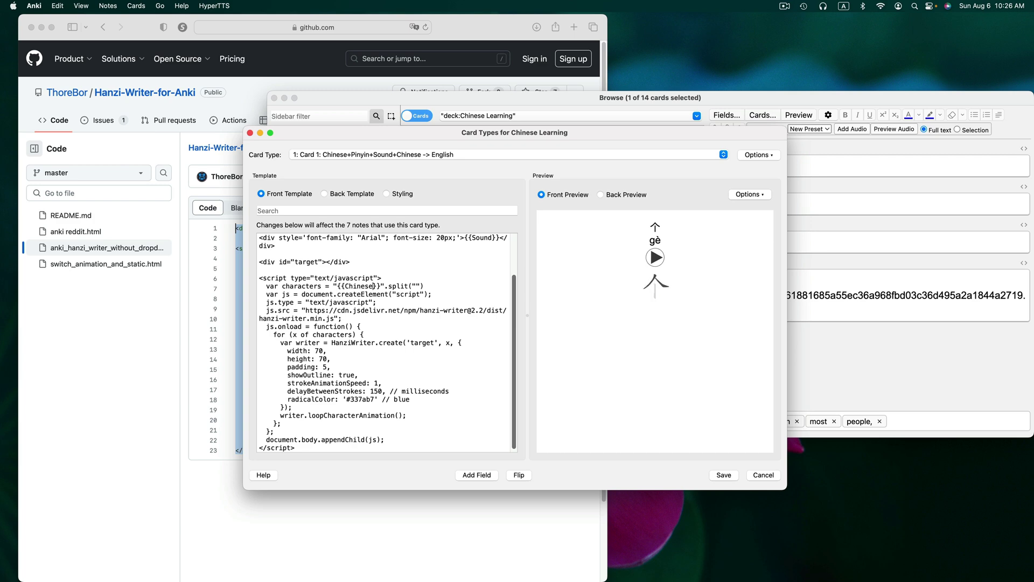
Save the Card 1 front template and select a Card 2 row in the browser
click(727, 476)
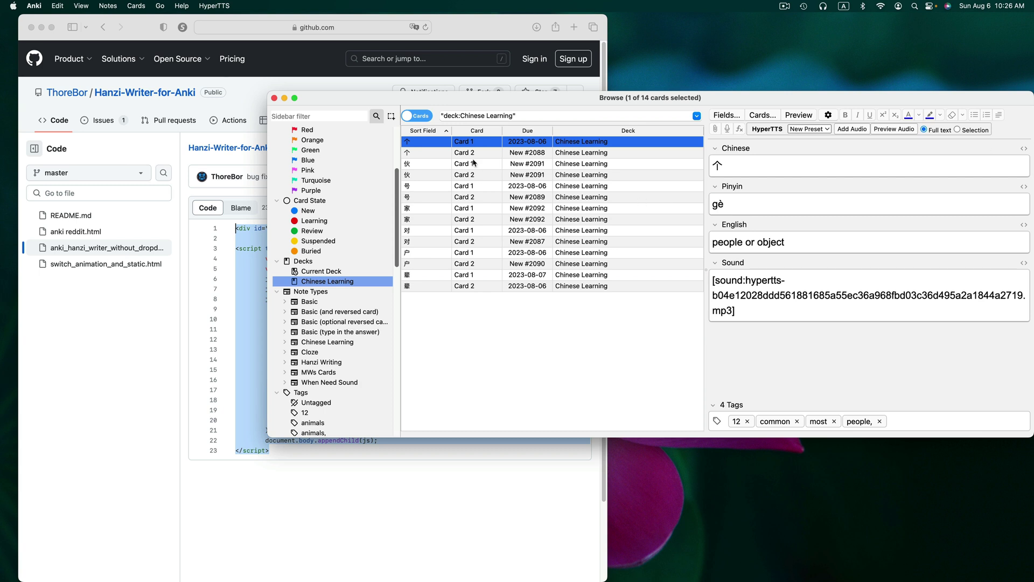
click(490, 154)
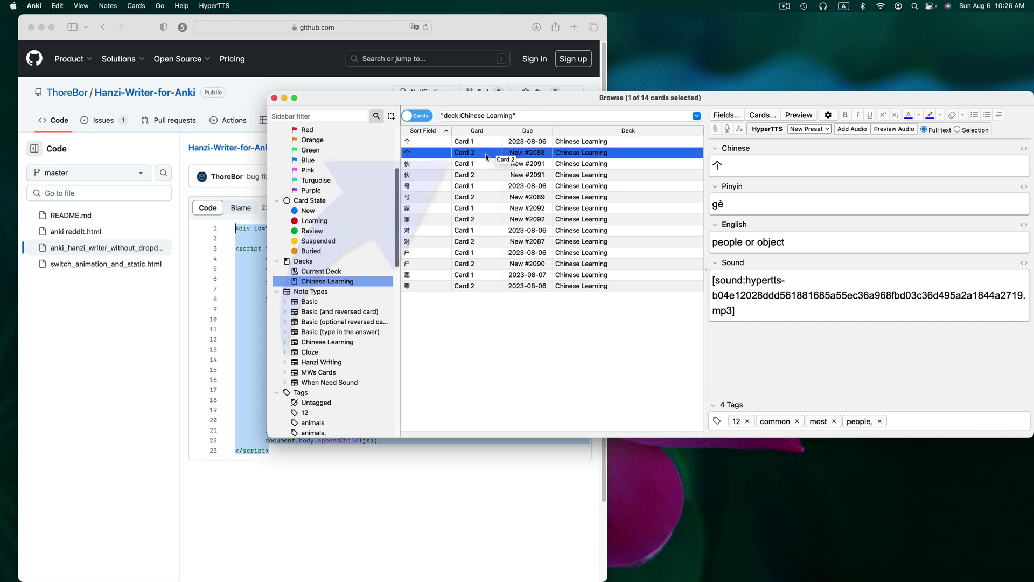
Open the card templates again and switch to Card 2's Back Template
click(763, 115)
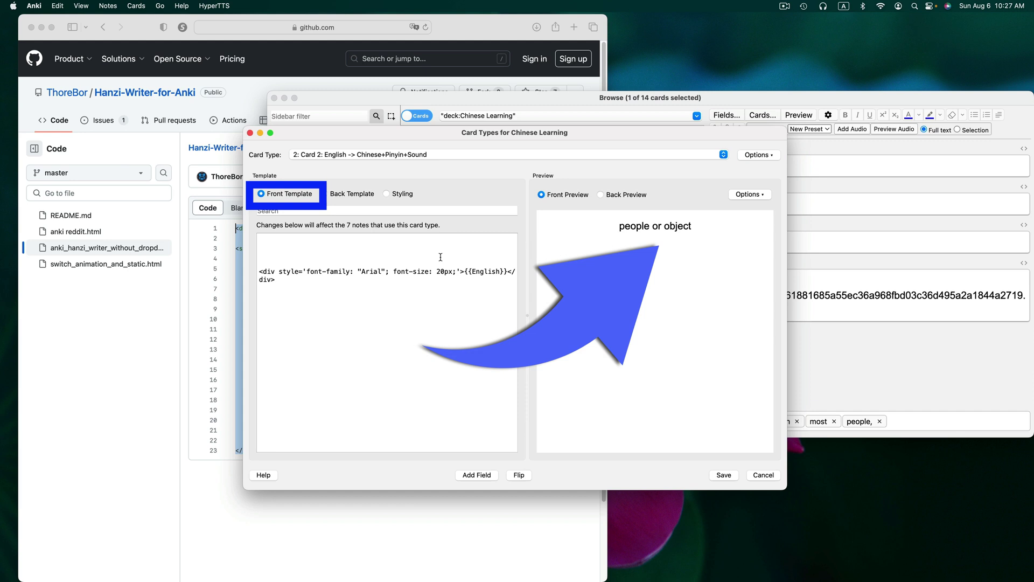
click(335, 196)
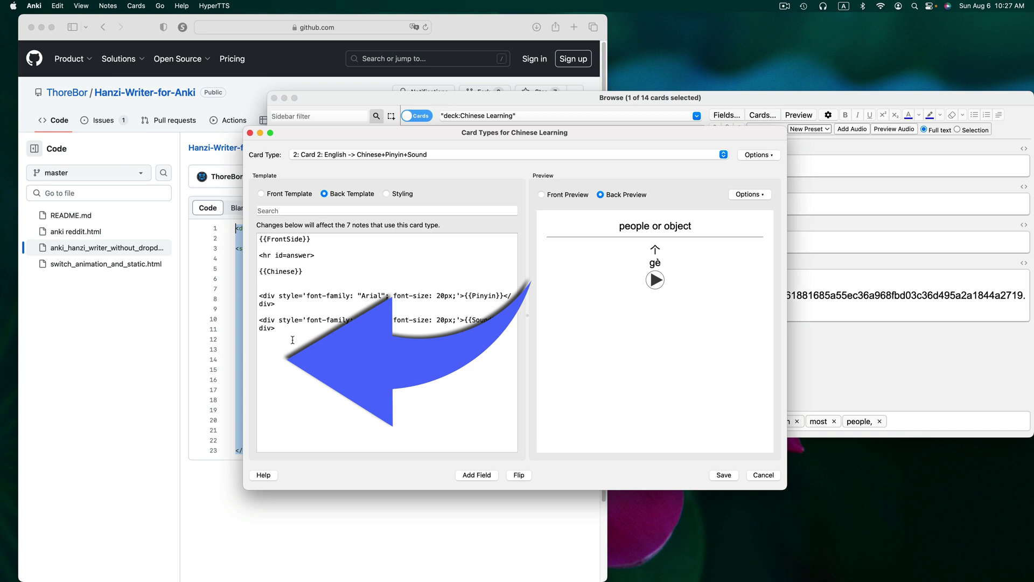
Paste the HanziWriter script into Card 2's back template, replacing HANZI_FIELD with Chinese
key(super+v)
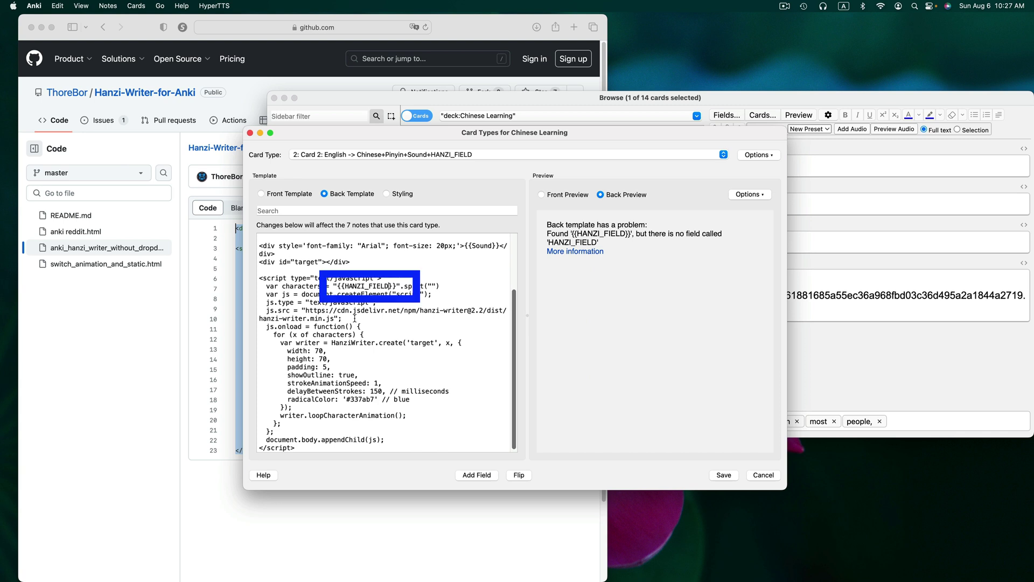
click(387, 286)
key(BackSpace)
key(BackSpace)
key(BackSpace)
key(BackSpace)
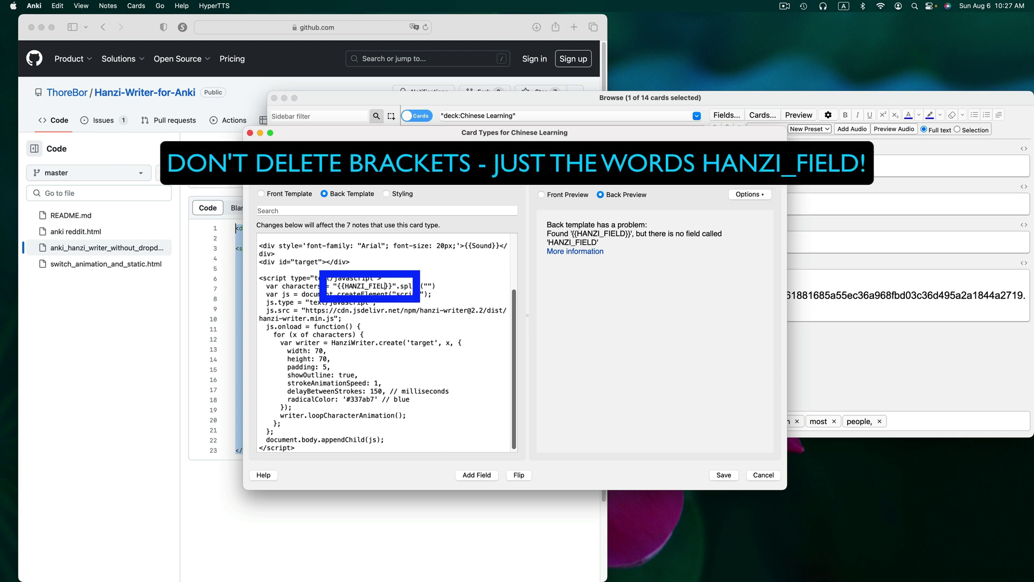
key(BackSpace)
key(BackSpace)
key(BackSpace)
key(BackSpace)
key(BackSpace)
key(BackSpace)
key(BackSpace)
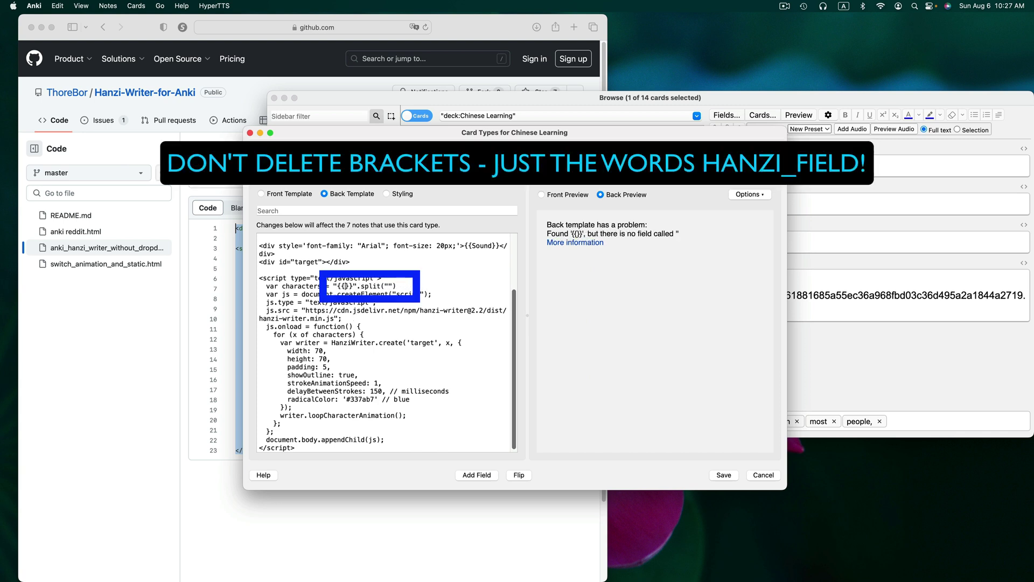
text(Chinese)
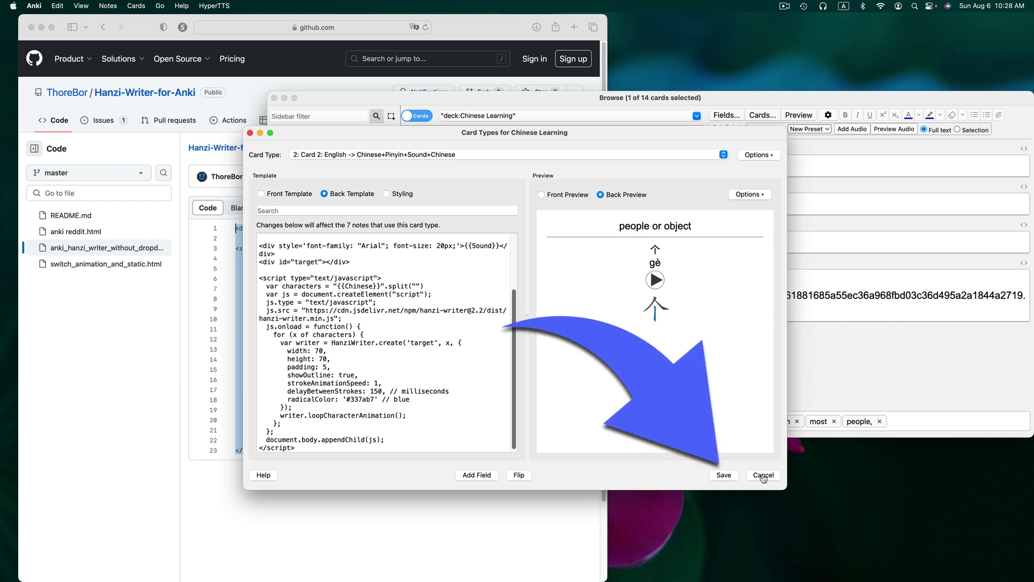
Save Card 2's back template changes, closing the Card Types dialog
click(726, 477)
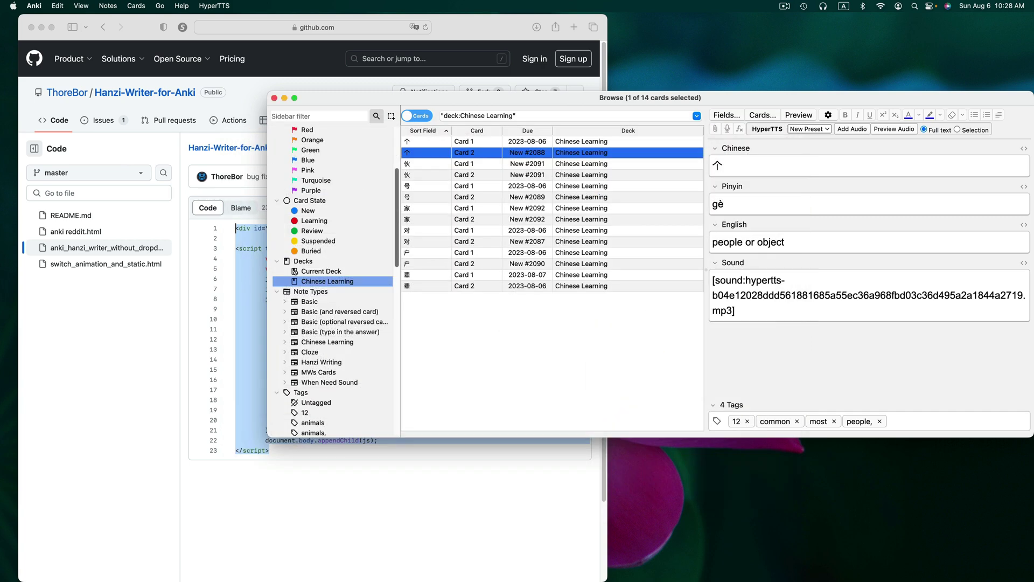